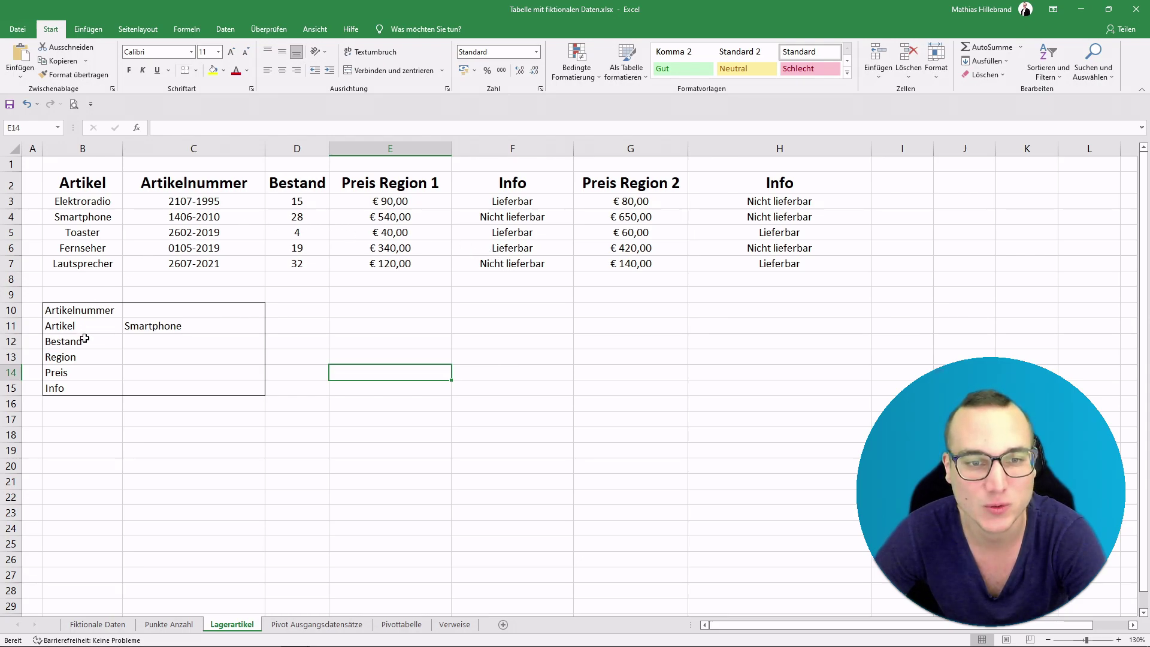
Step: Select the article name cell C11, then start editing the empty Artikelnummer cell C10
left_click(160, 326)
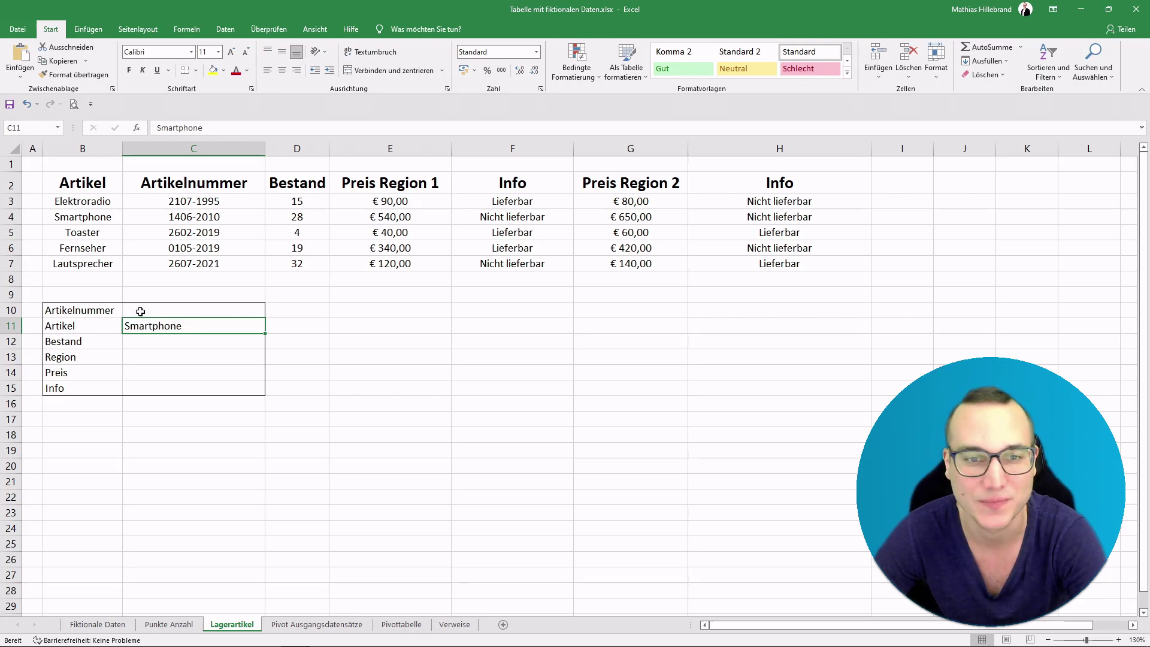
double_click(140, 311)
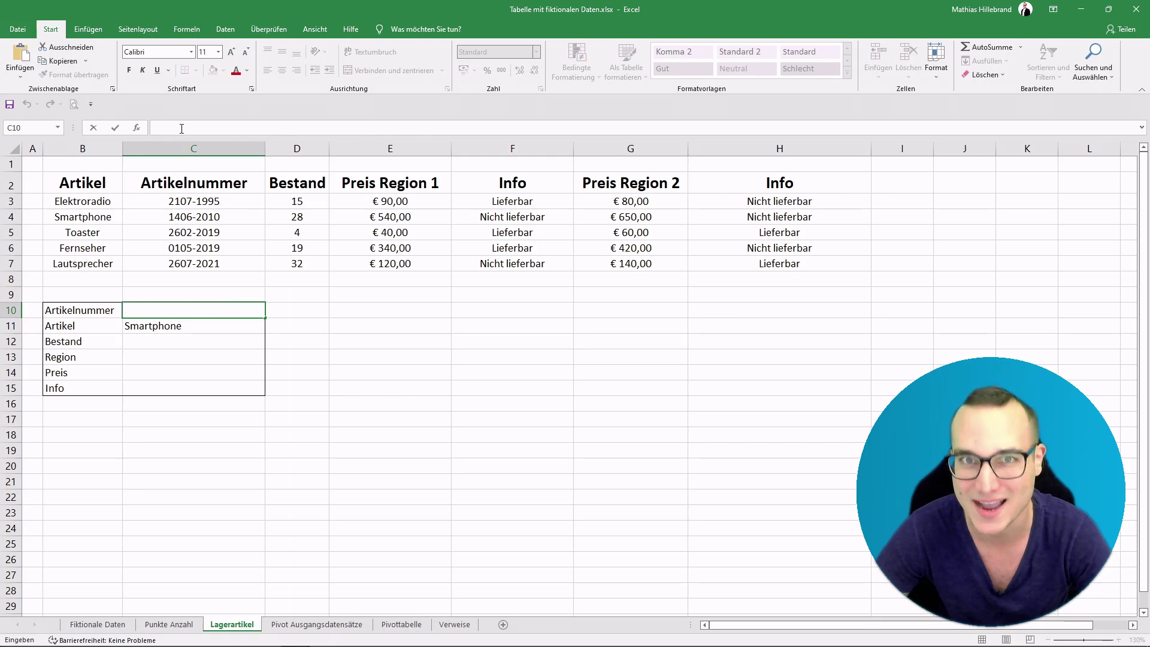
Step: Start C10 with =INDEX( using the whole article table B3:H7 as the matrix argument
type("=")
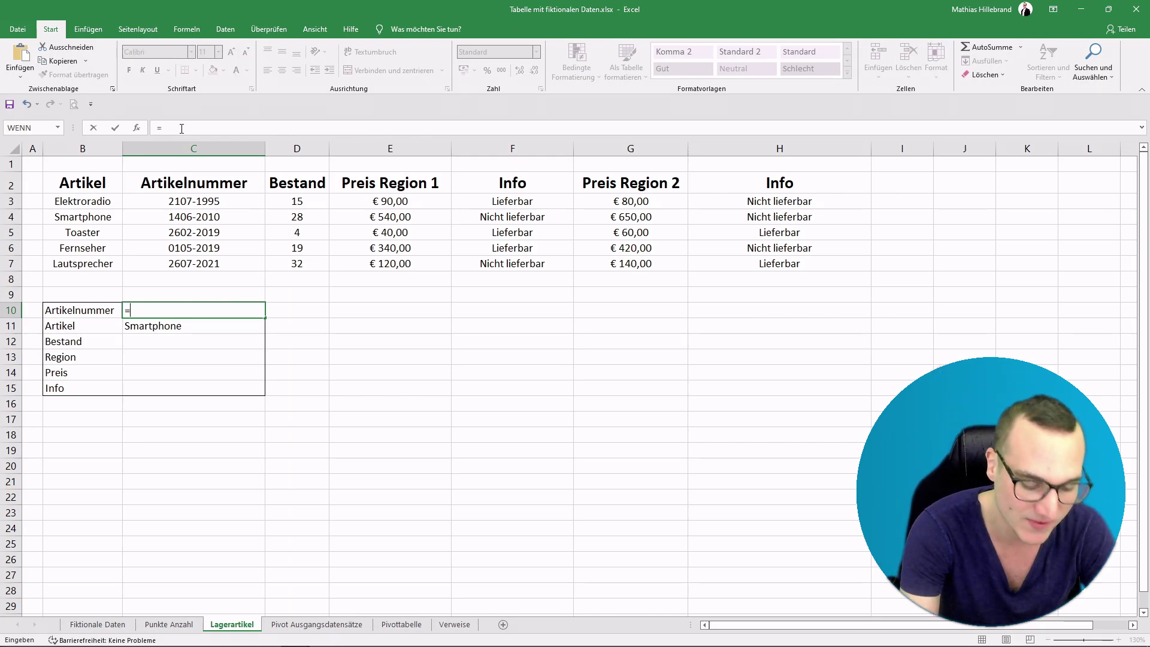
type("INDEX(")
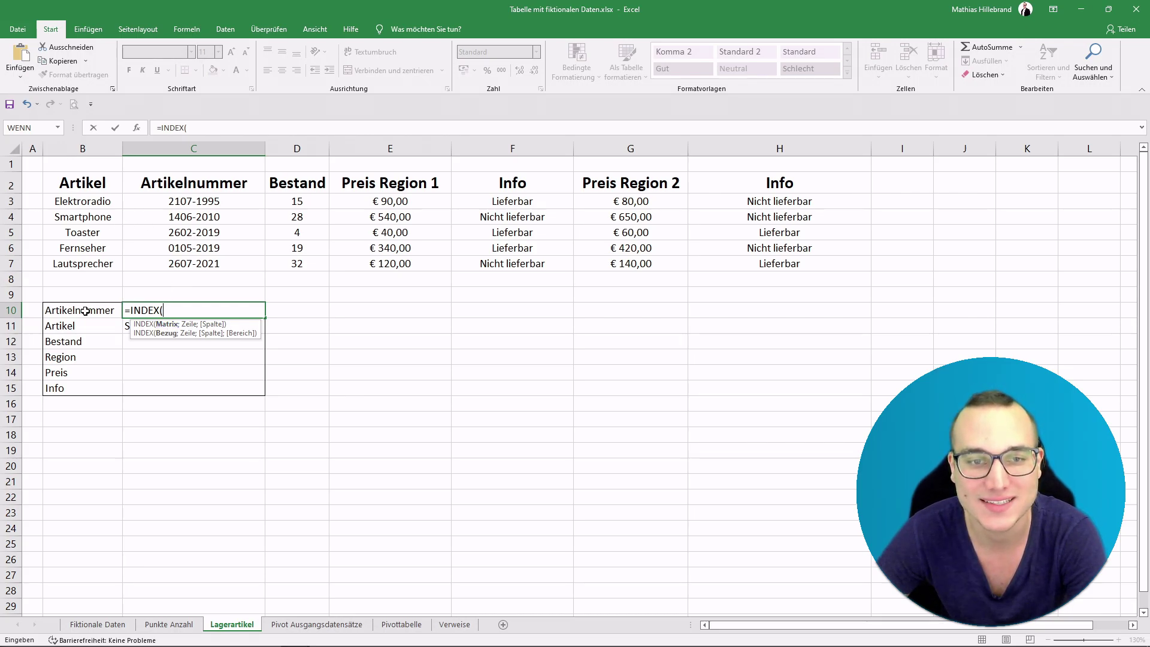
left_click_drag(154, 203, 162, 263)
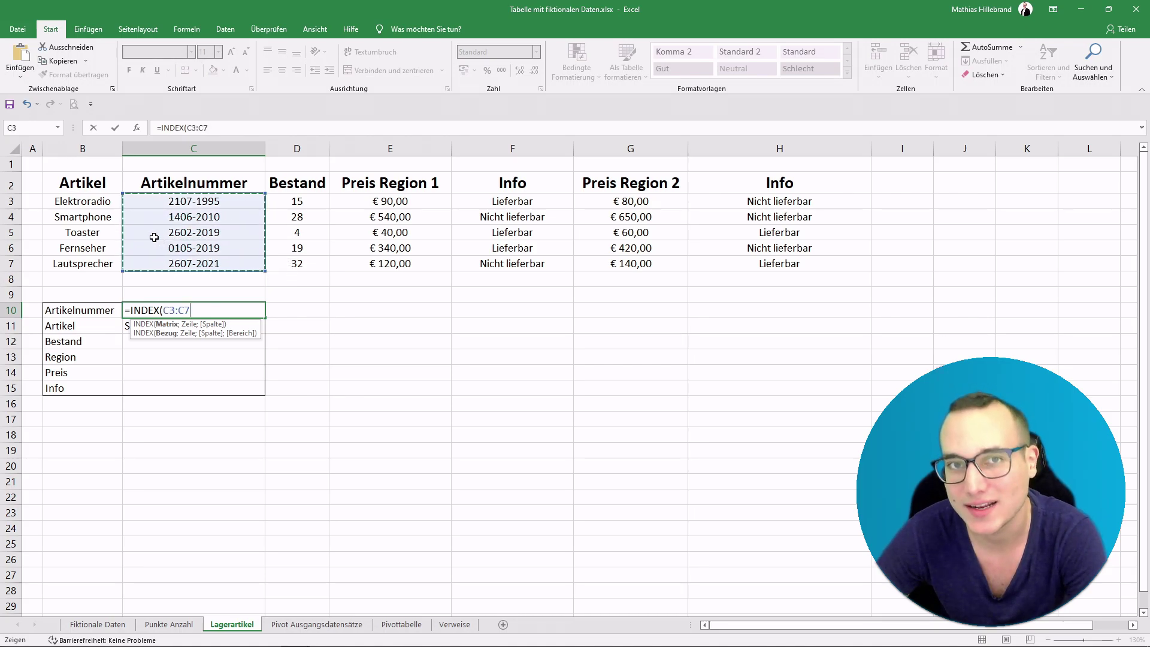
left_click_drag(119, 204, 729, 262)
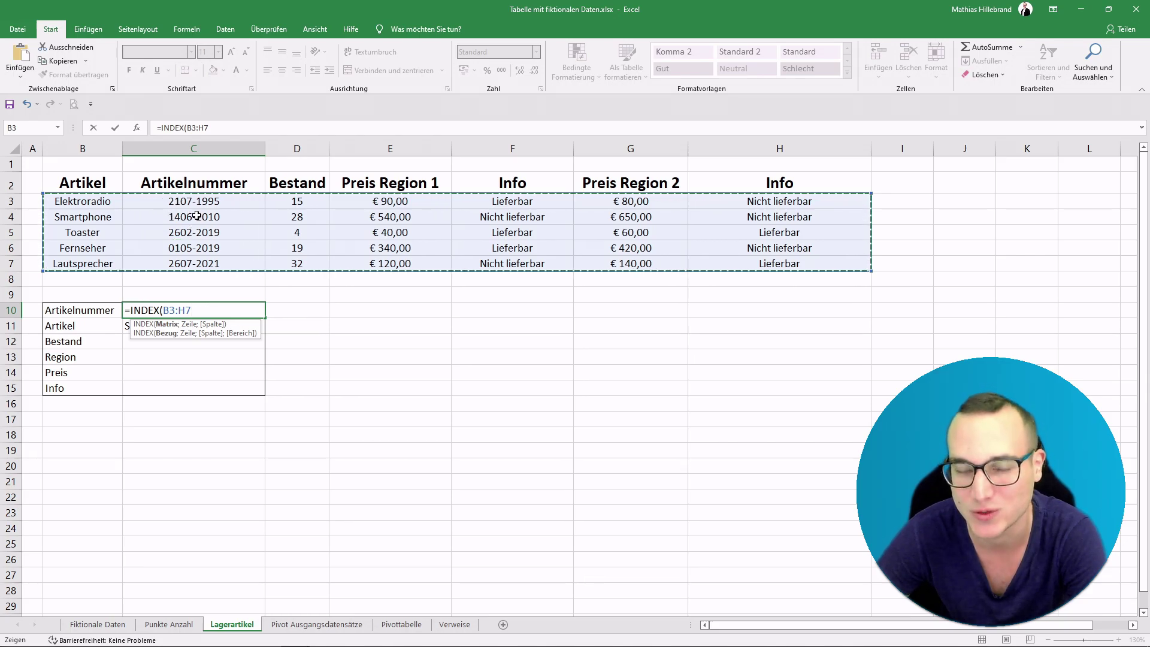
left_click(204, 305)
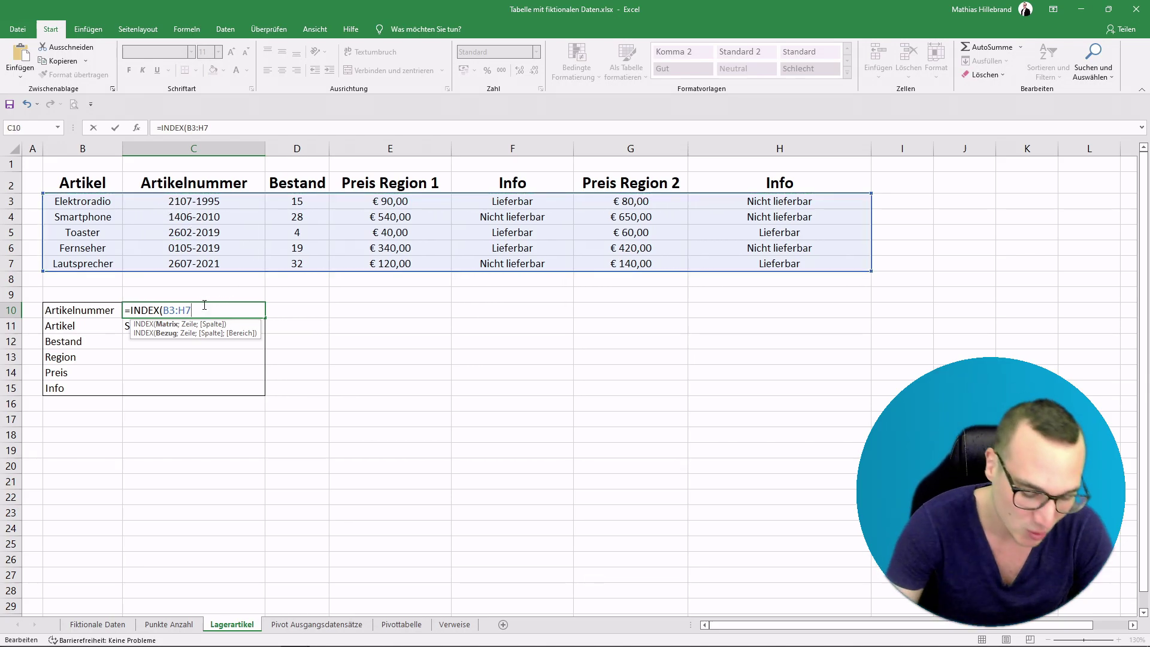
type(";")
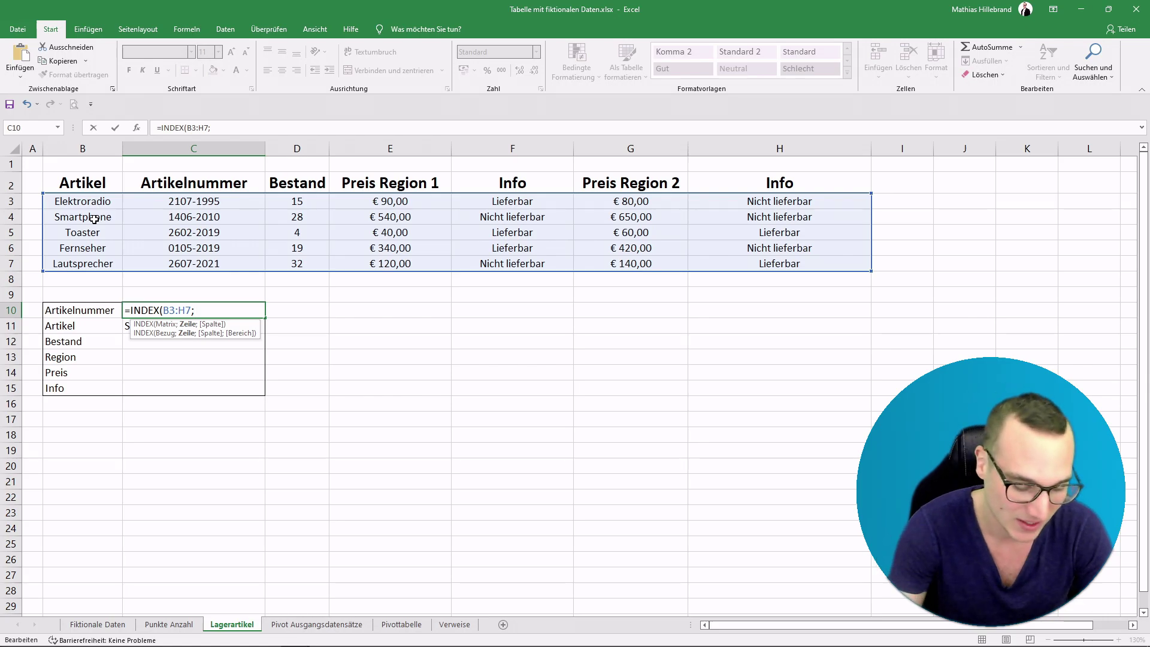
Step: Add VERGLEICH(C11;B3:B7;0) as the INDEX row, matching the article name exactly
type("VERGL")
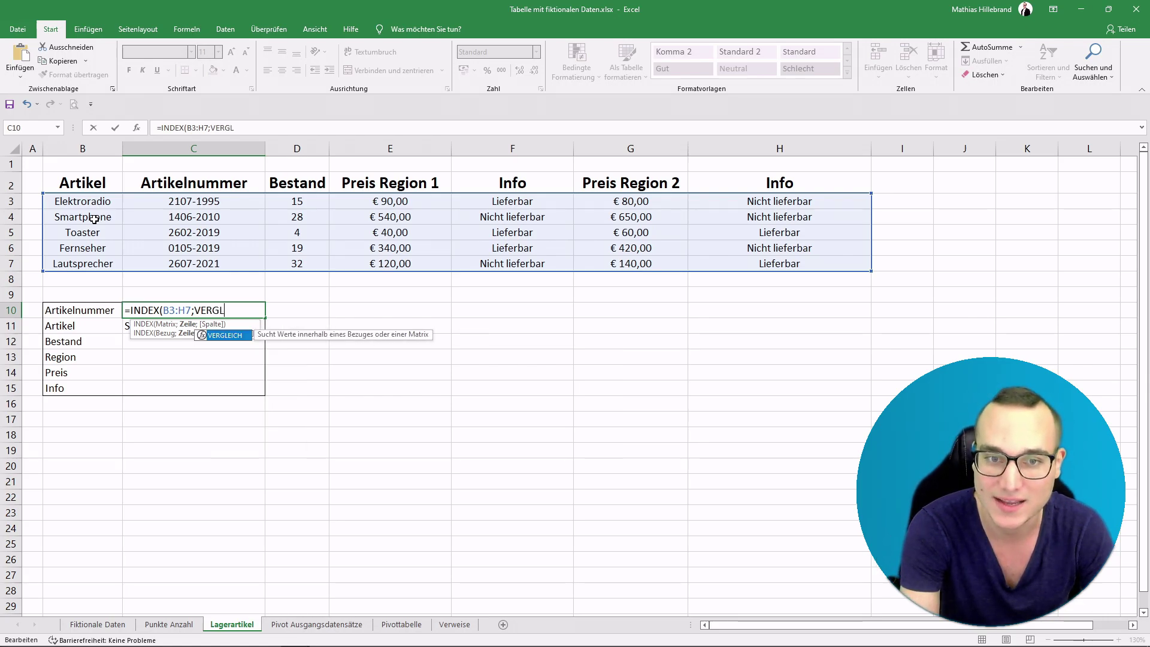
type("EICH")
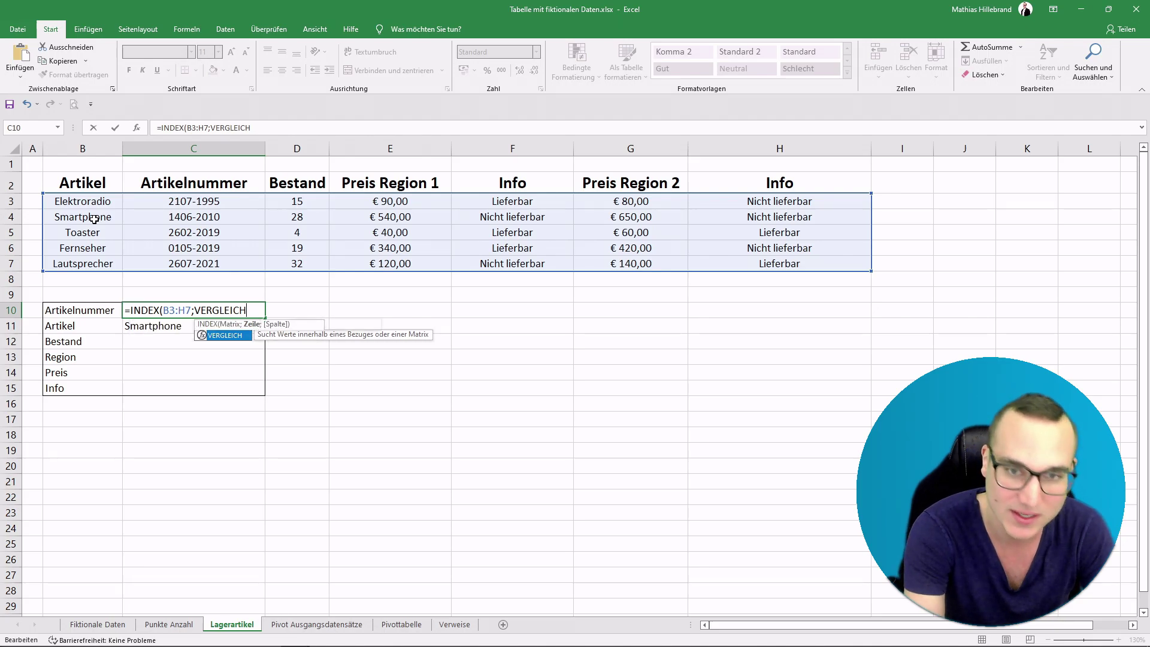
type("(")
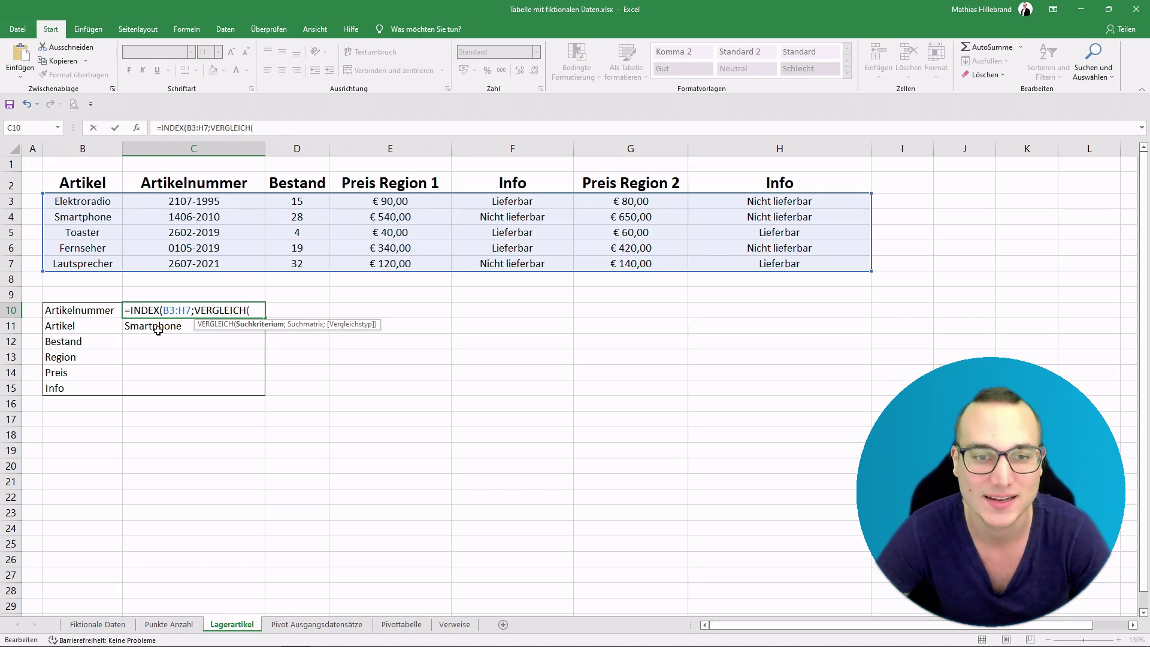
left_click(149, 328)
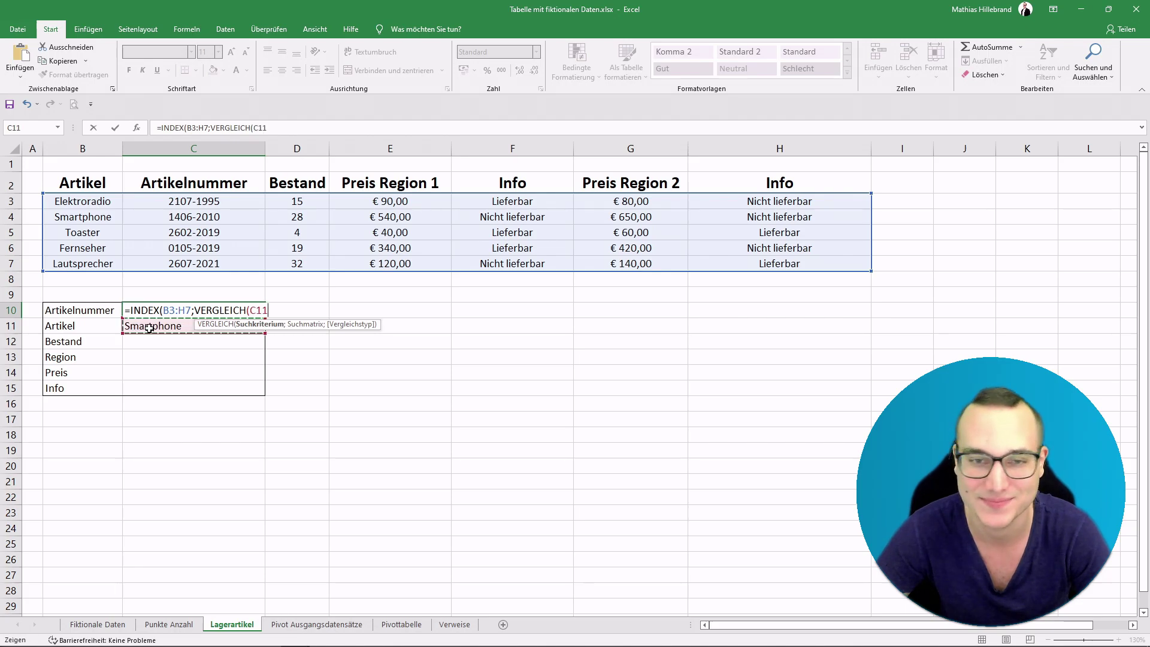
type(";")
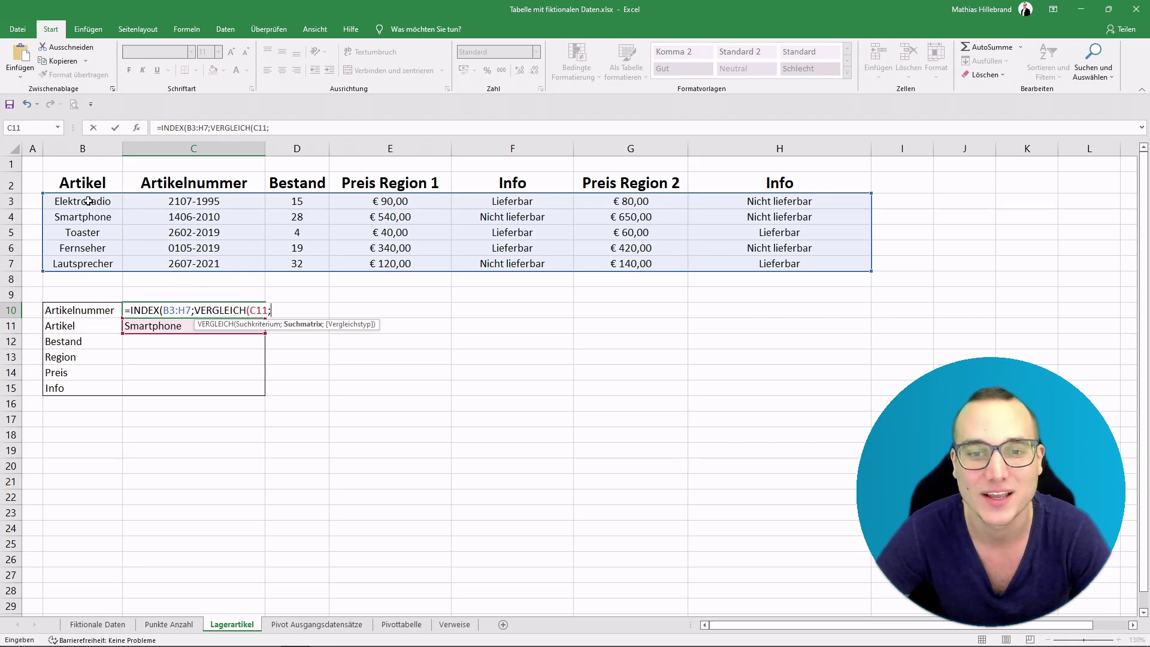
left_click_drag(88, 197, 98, 266)
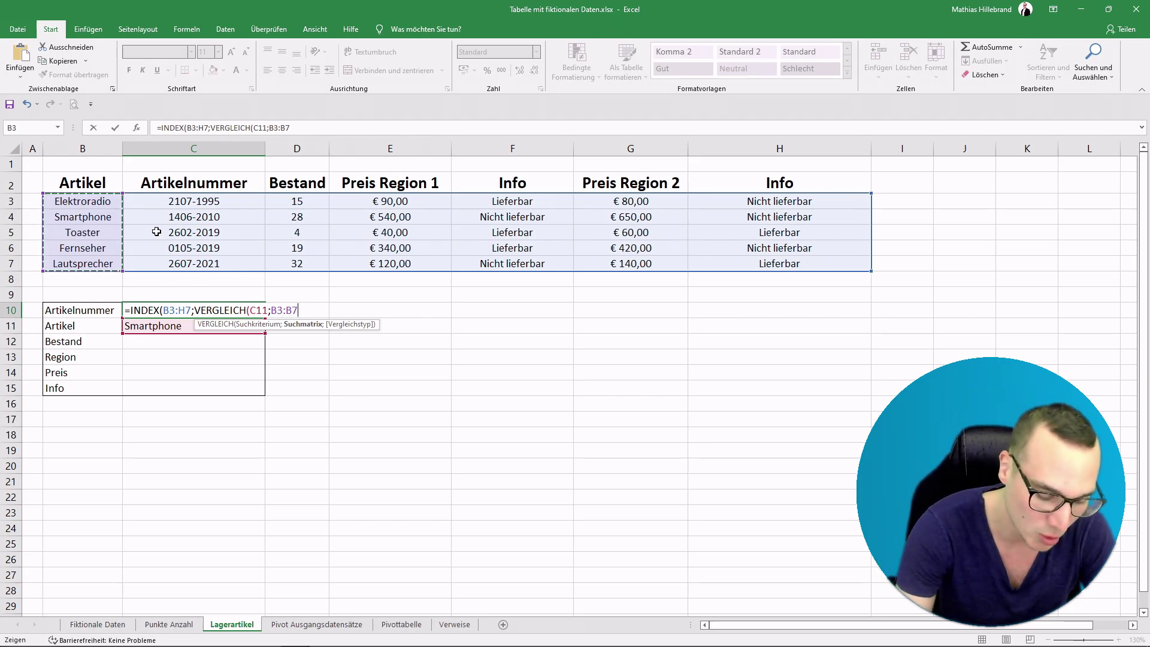
type(";")
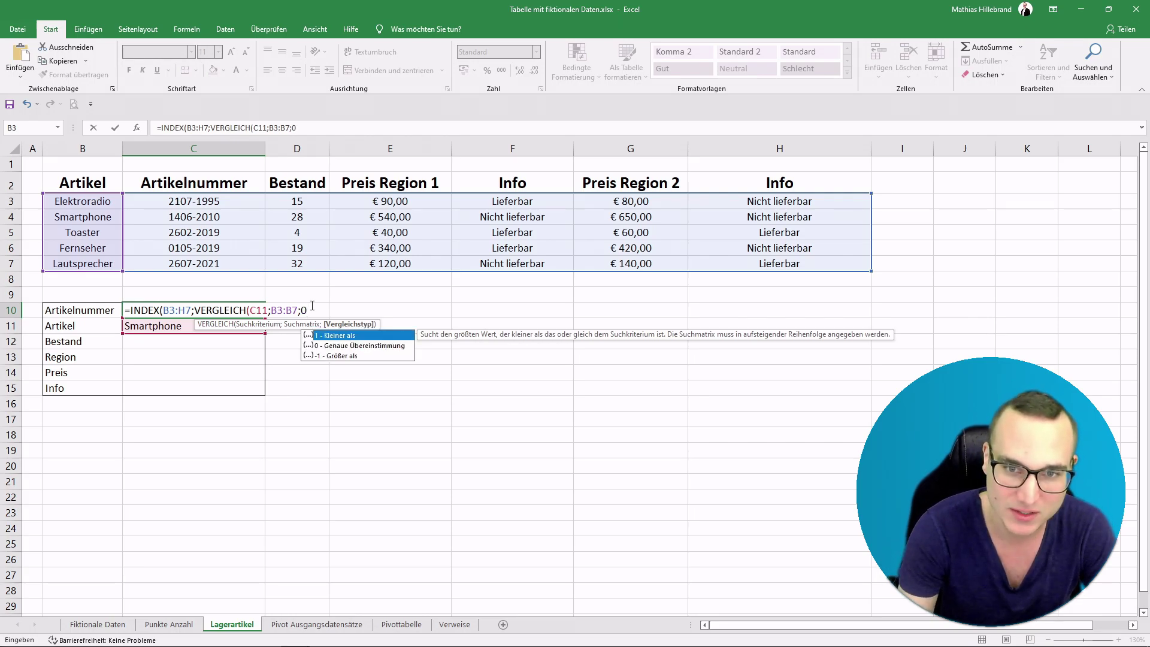
type("0")
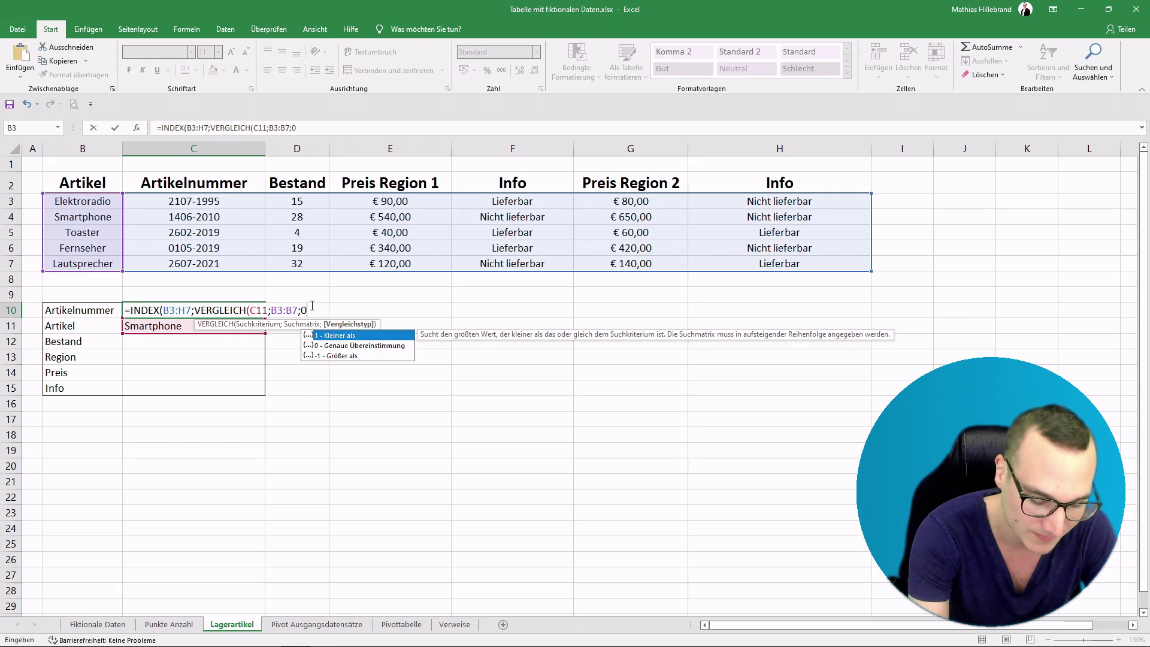
type(")")
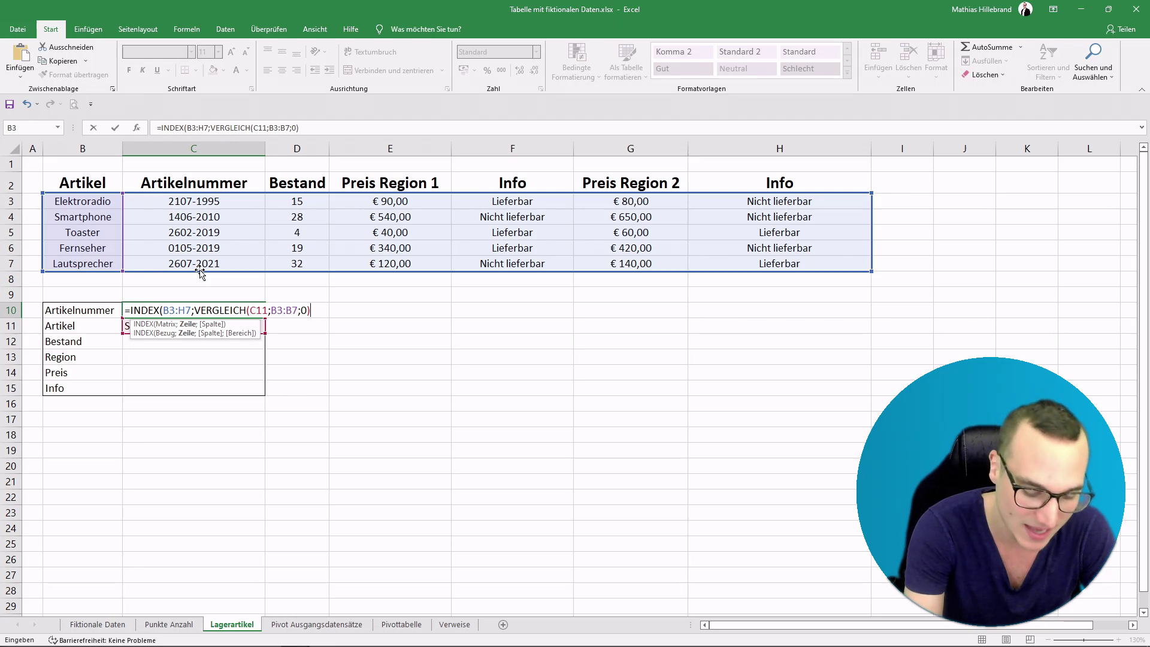
Step: Finish the formula with column index 2 and commit it, giving 1406-2010 for Smartphone
type(";")
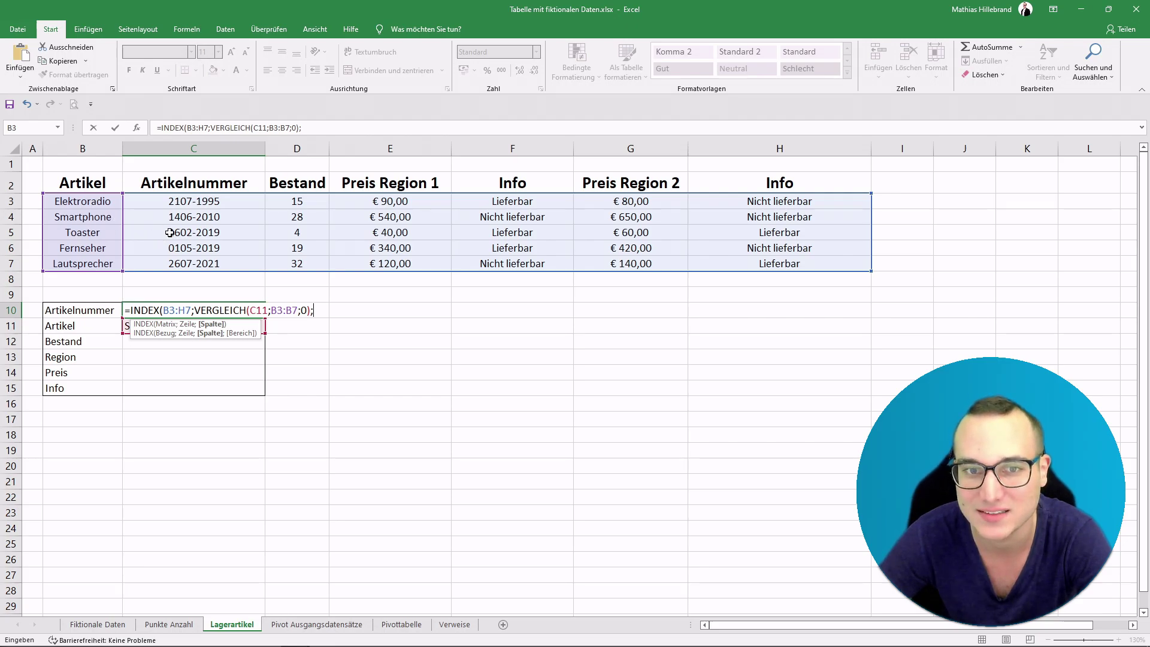
type("2")
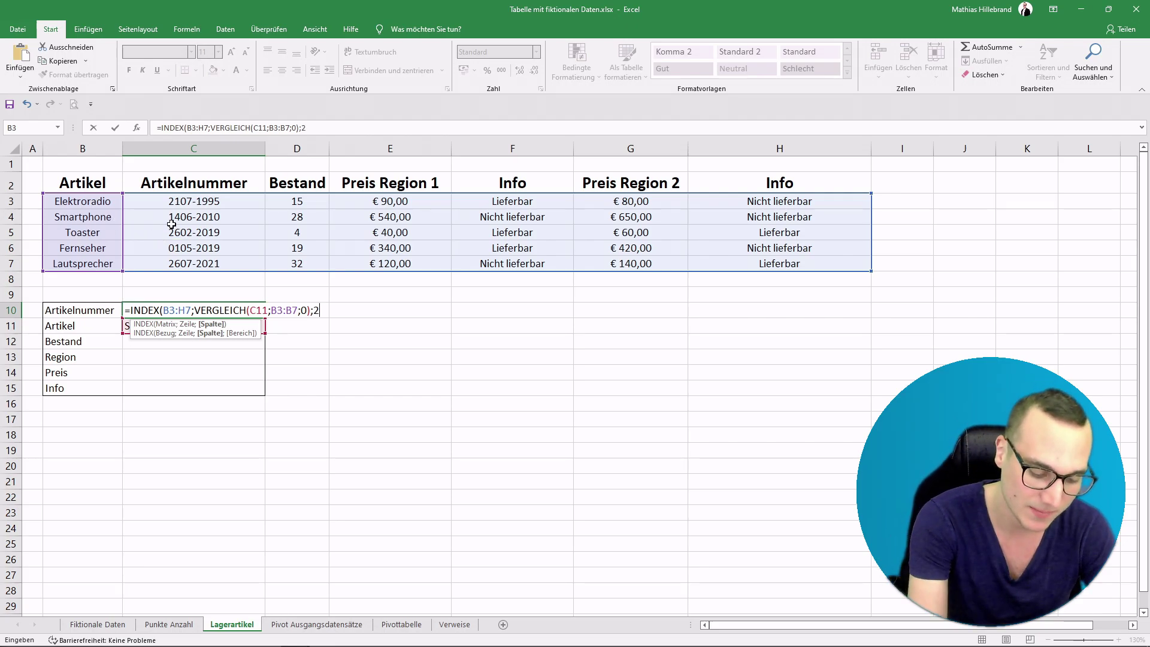
type(")")
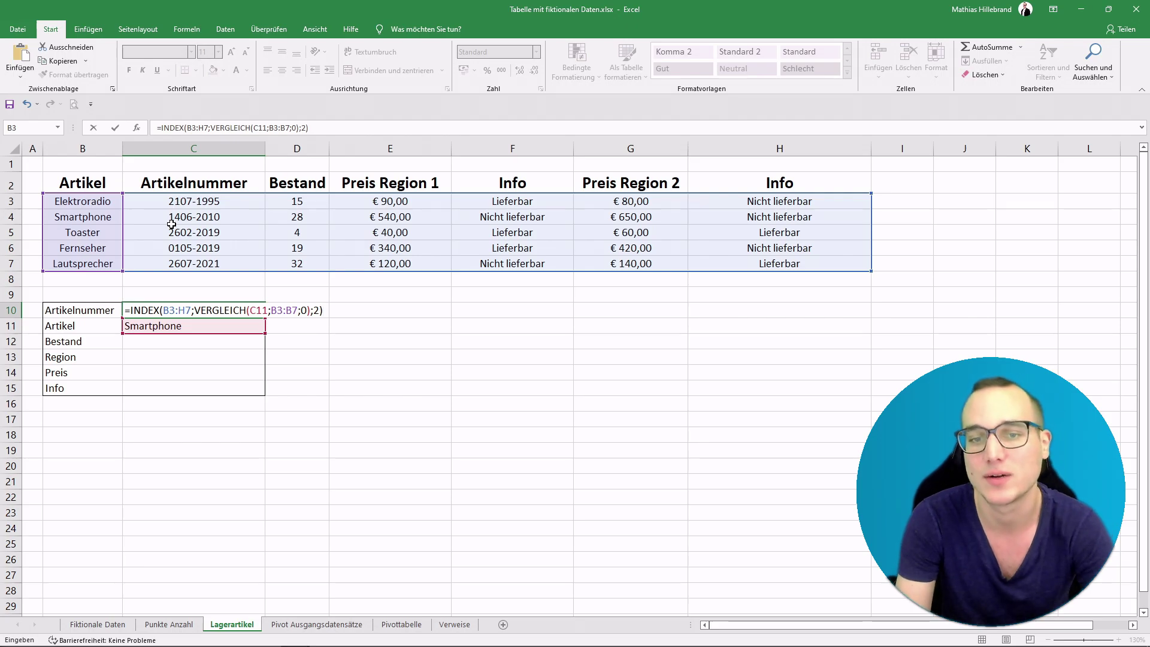
key("Return")
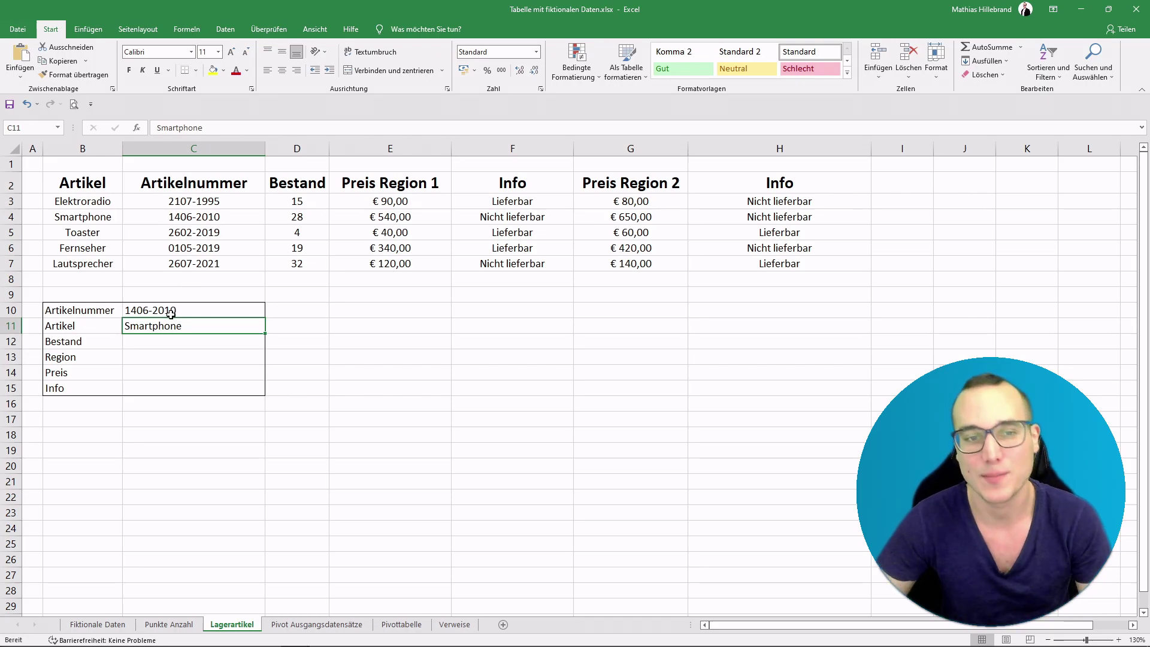
Step: Enter Fernseher (0105-2019), then Lautsprecher (2607-2021) as the article name in C11
type("Fernseh")
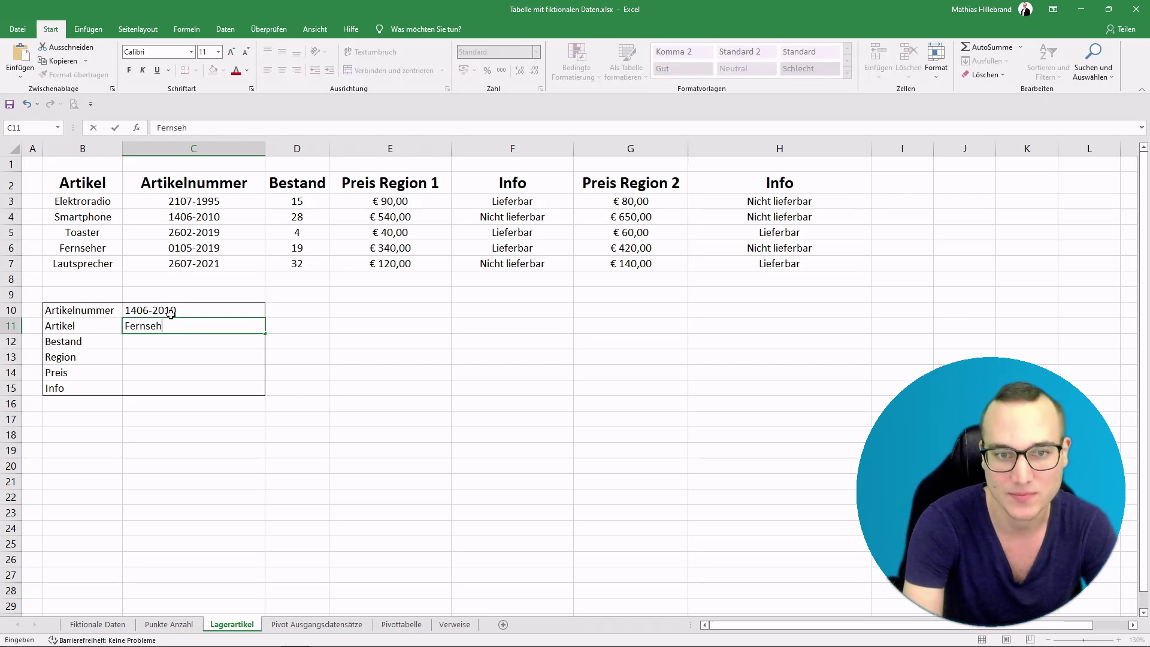
type("er")
key("Return")
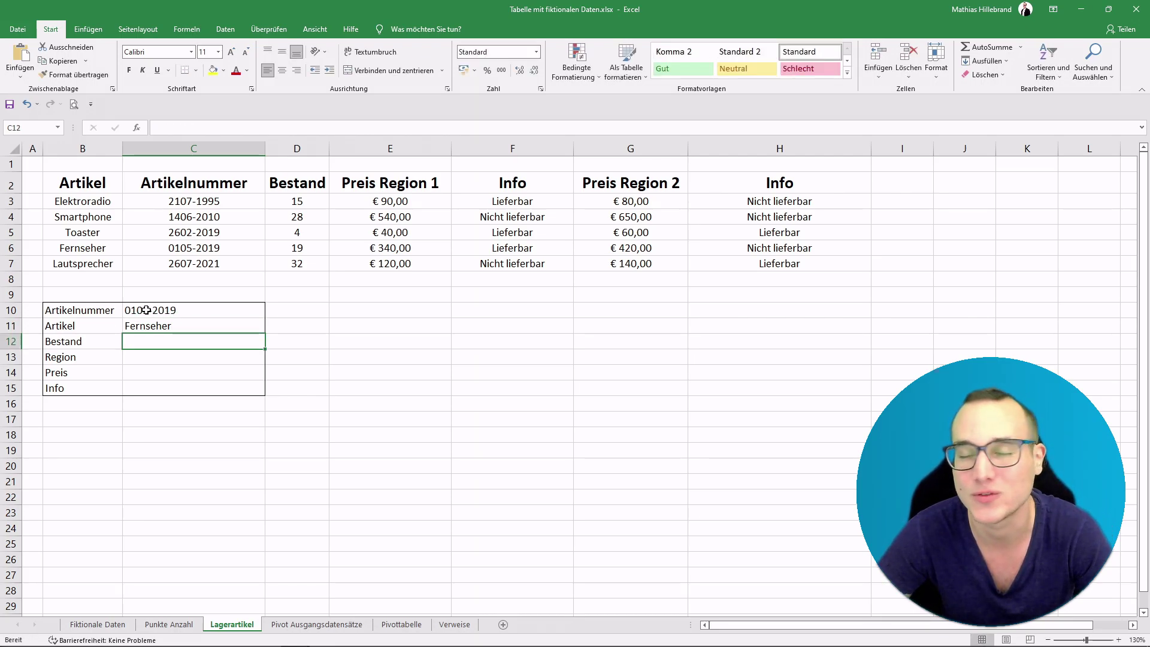
left_click(193, 321)
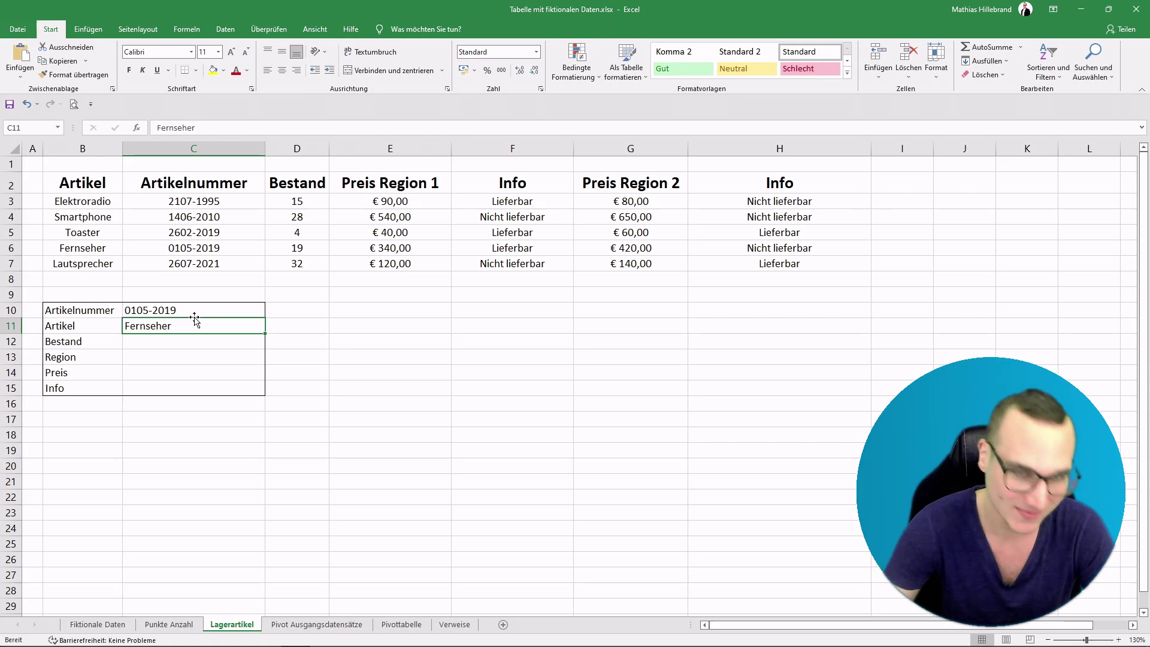
type("Lautspreche")
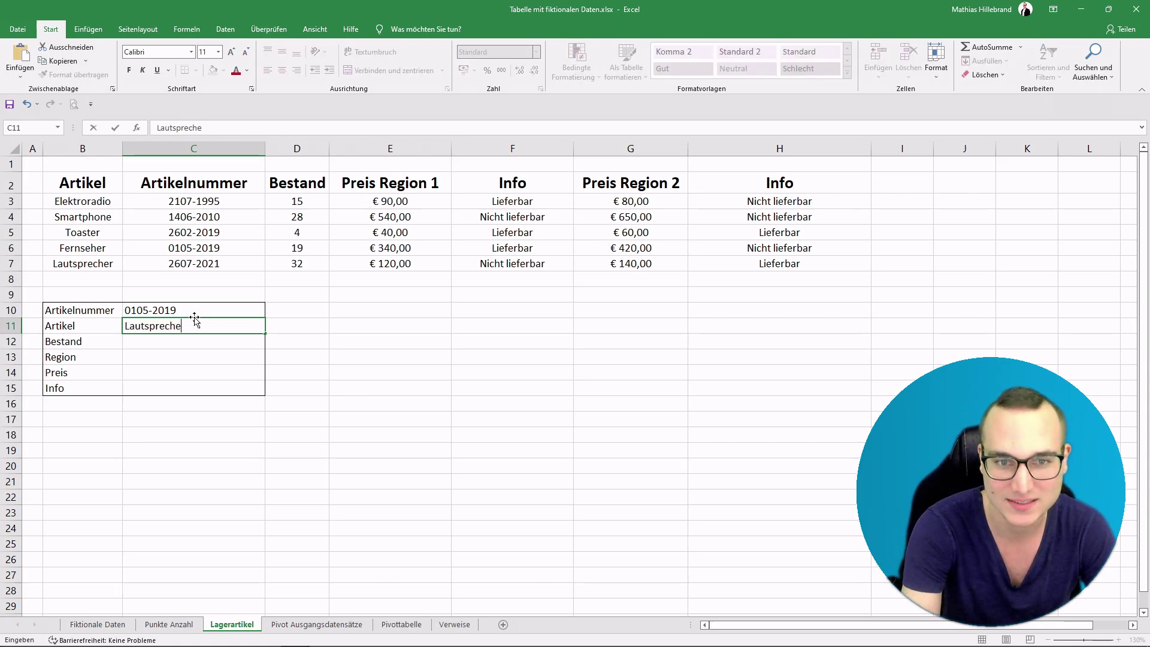
type("r")
key("Return")
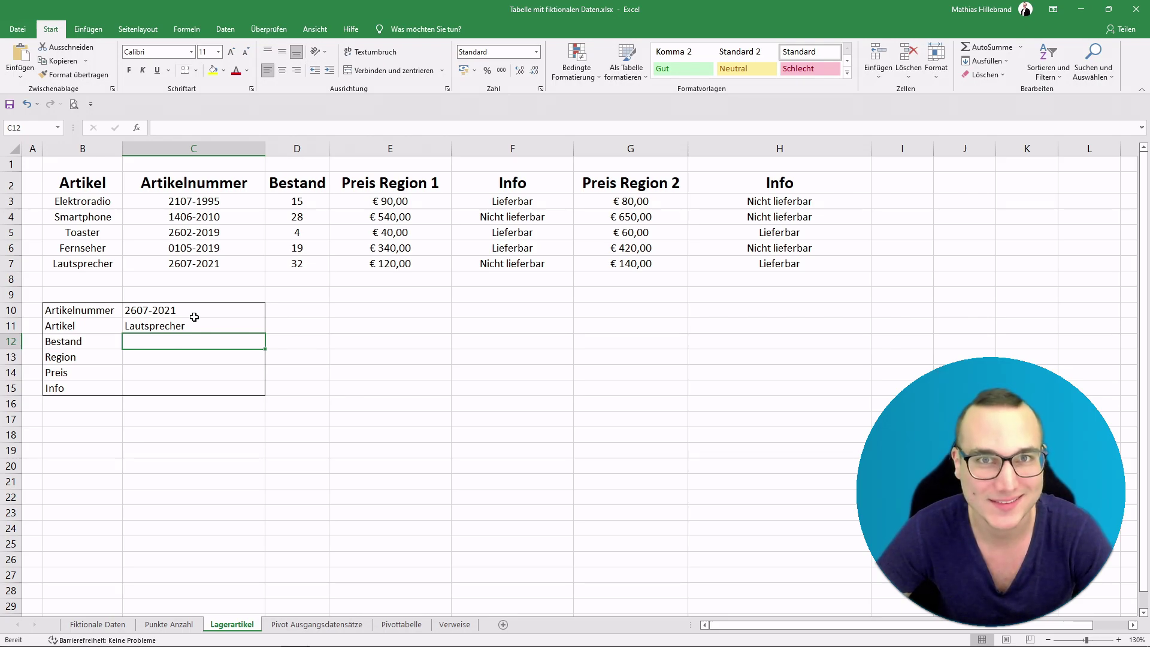
left_click_drag(149, 341, 152, 386)
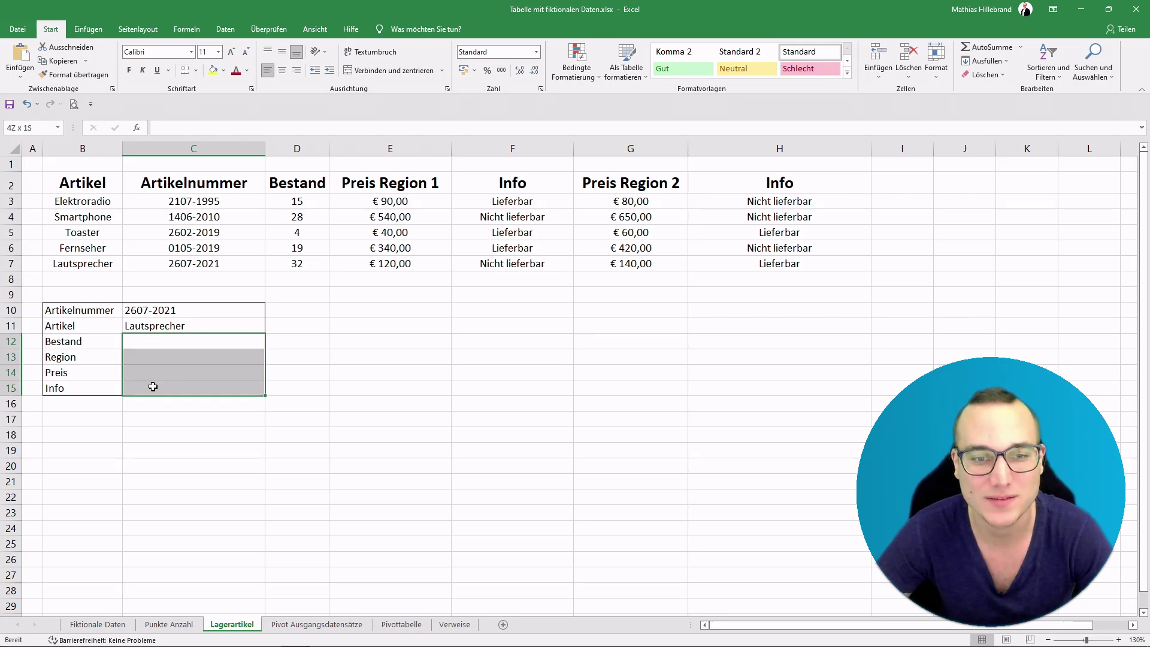
left_click(152, 343)
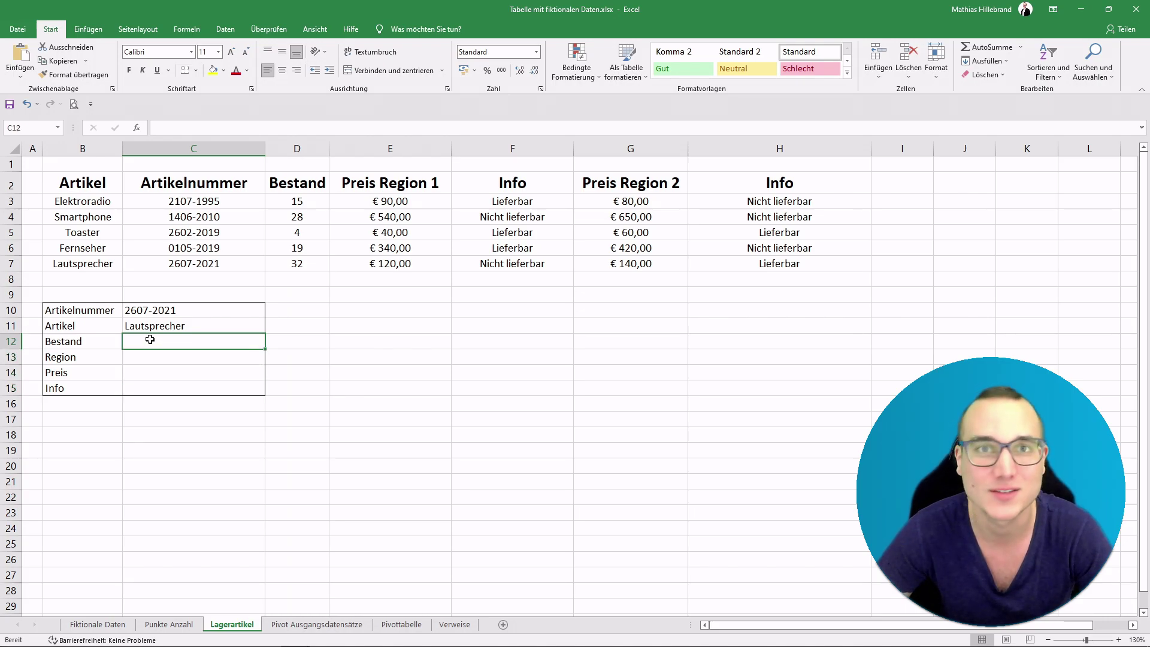